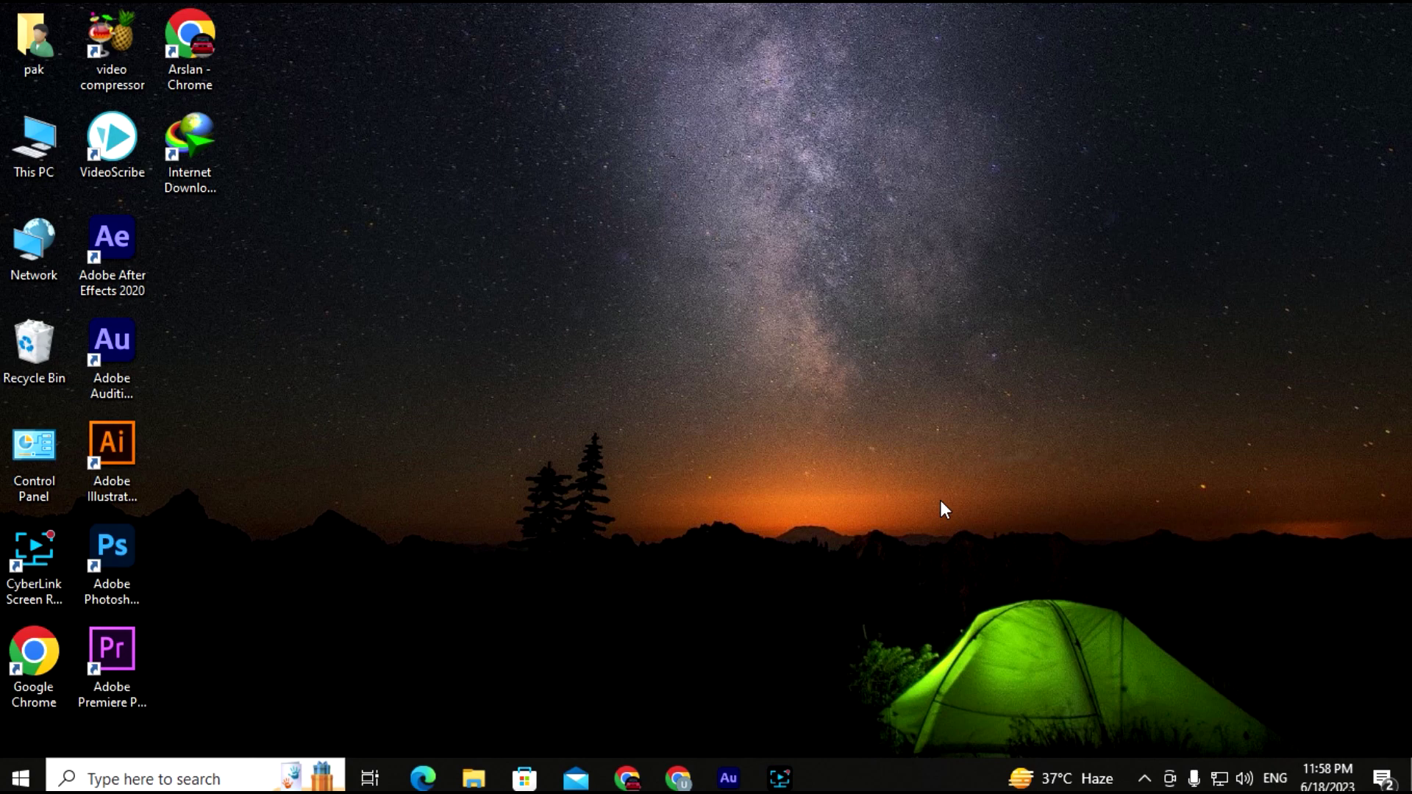
Launch Adobe Premiere Pro 2020 from its desktop shortcut.
{"action": "double_click", "coordinate": [132, 637]}
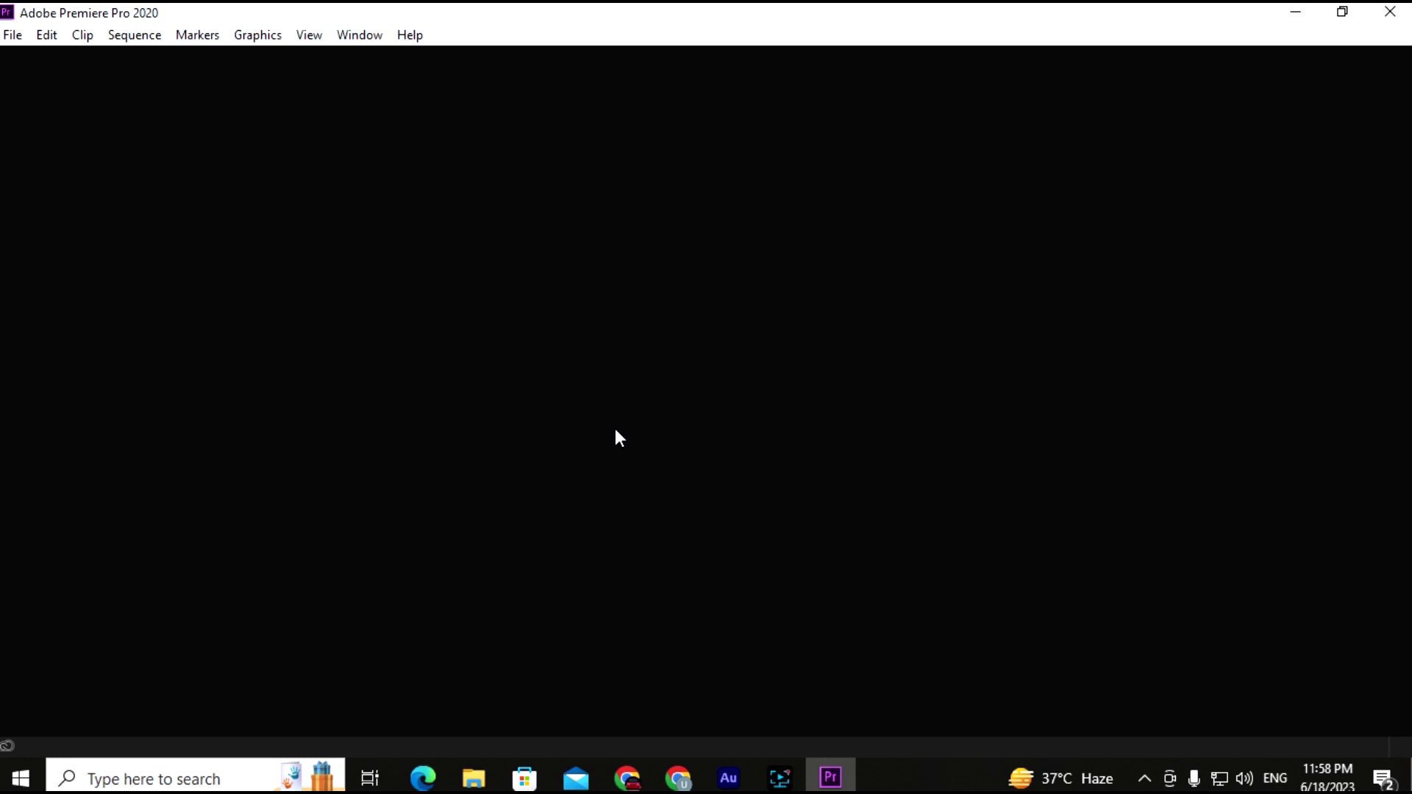
Nudge the Home window right, scroll the Recent list, and start a new project.
{"action": "left_click_drag", "start_coordinate": [580, 10], "coordinate": [611, 7]}
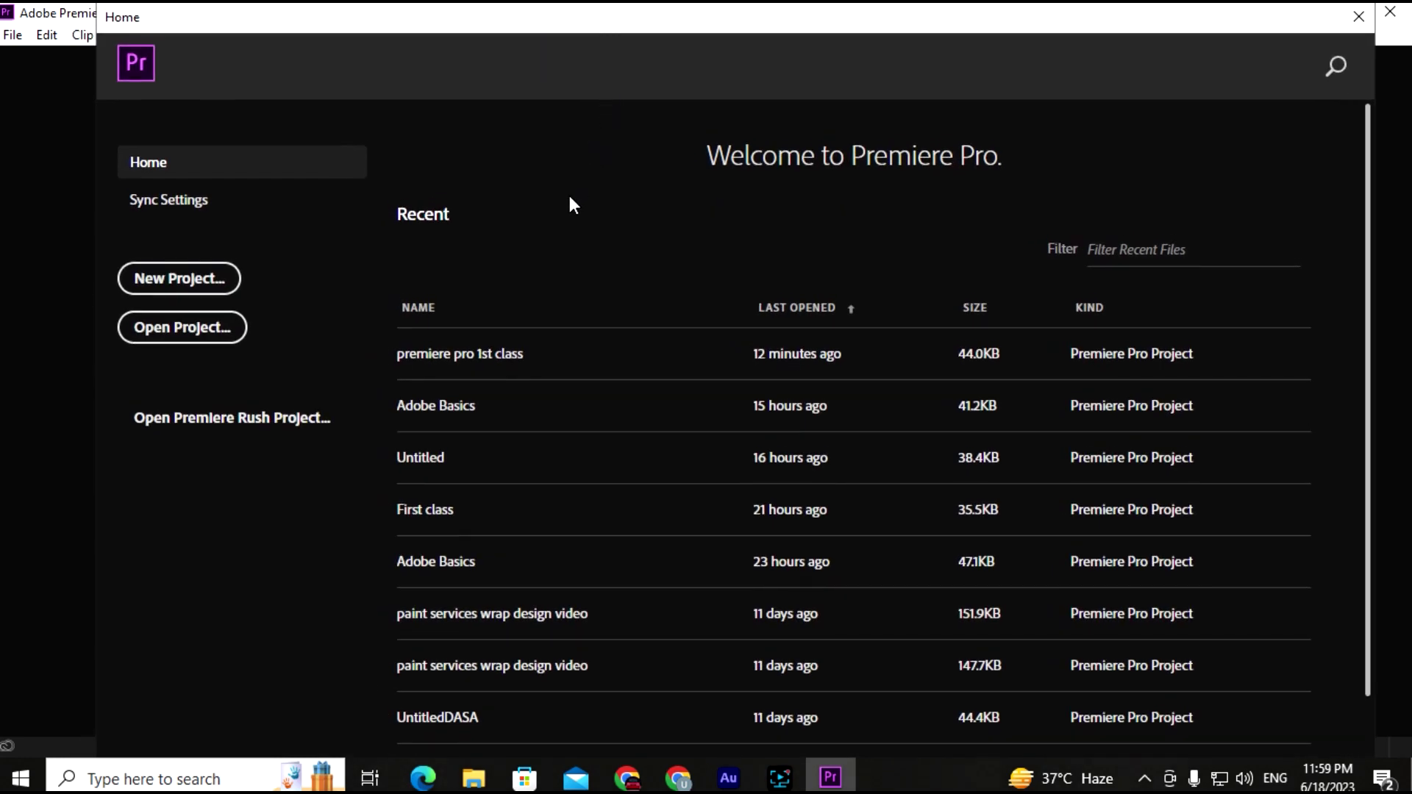
{"action": "scroll", "coordinate": [533, 368], "scroll_direction": "down", "scroll_amount": 2}
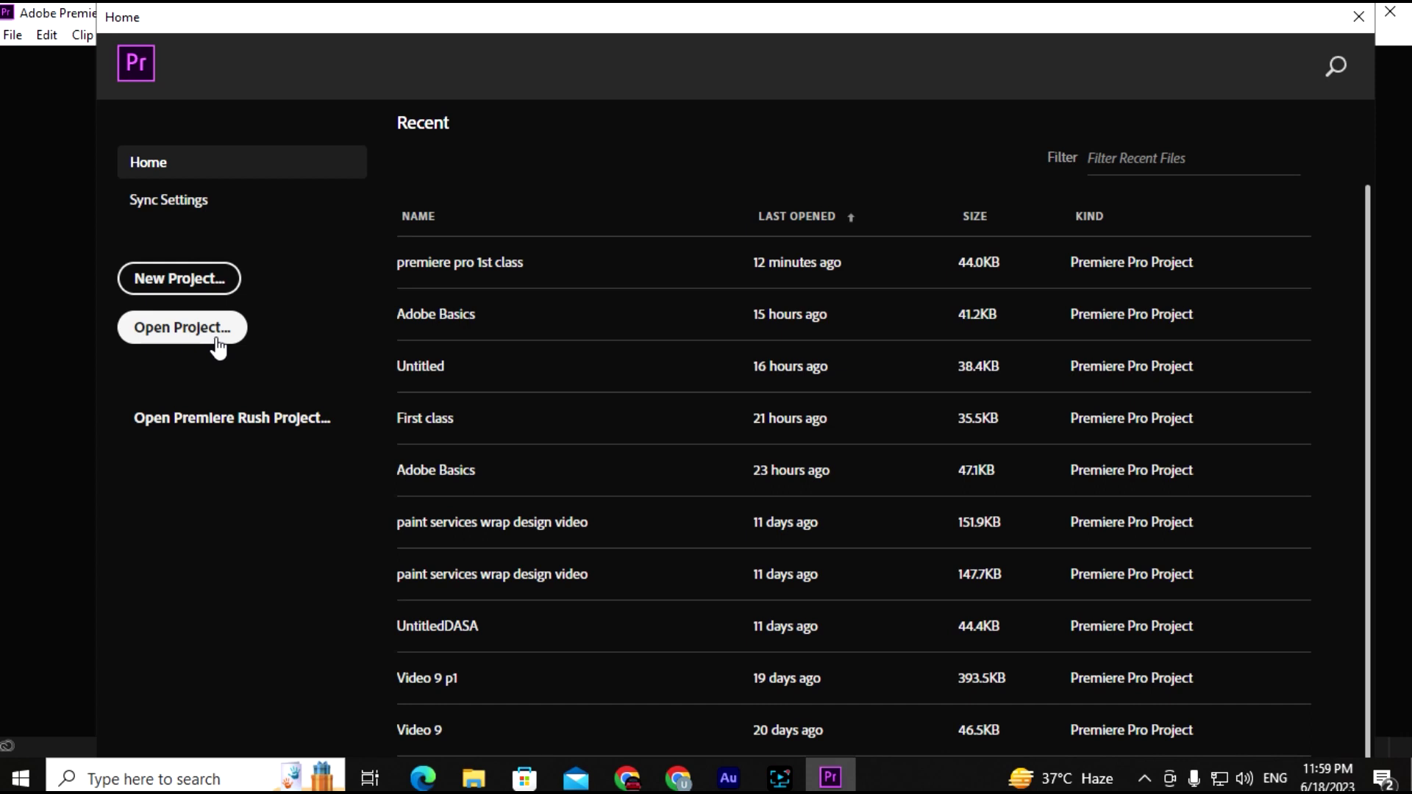
{"action": "left_click", "coordinate": [293, 297]}
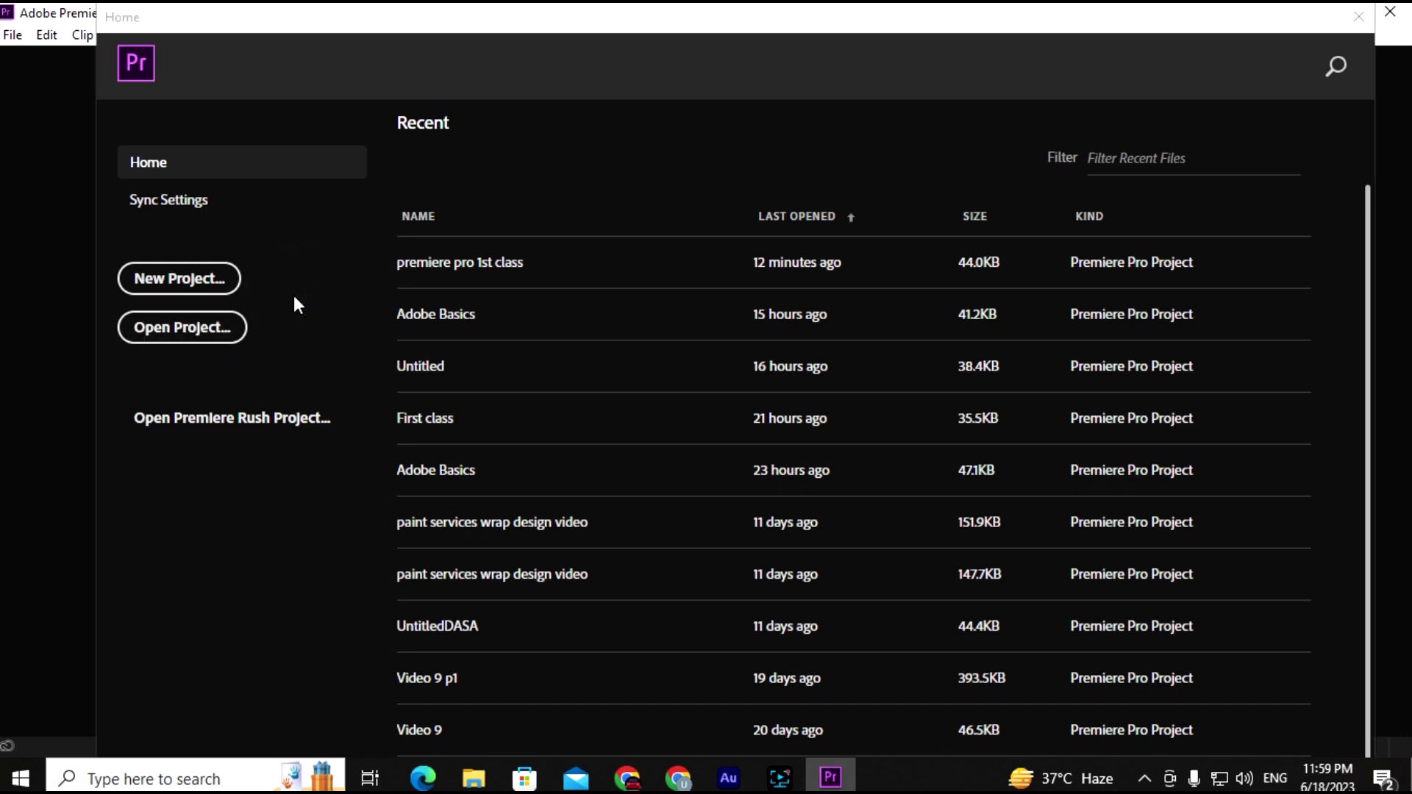
{"action": "left_click", "coordinate": [210, 281]}
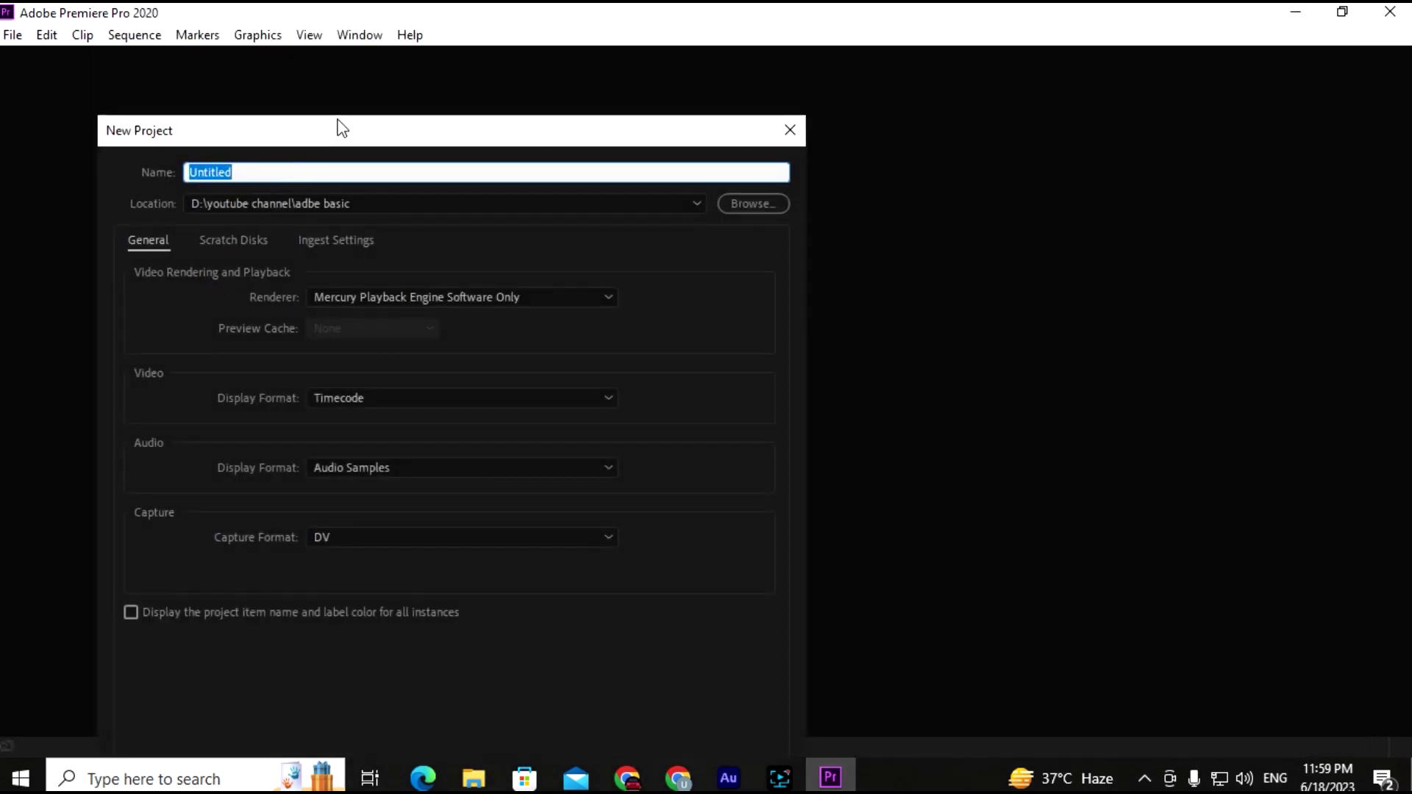
Name the new project 'Premiere pro basic', fixing the mistyped capital R.
{"action": "left_click_drag", "start_coordinate": [354, 135], "coordinate": [511, 53]}
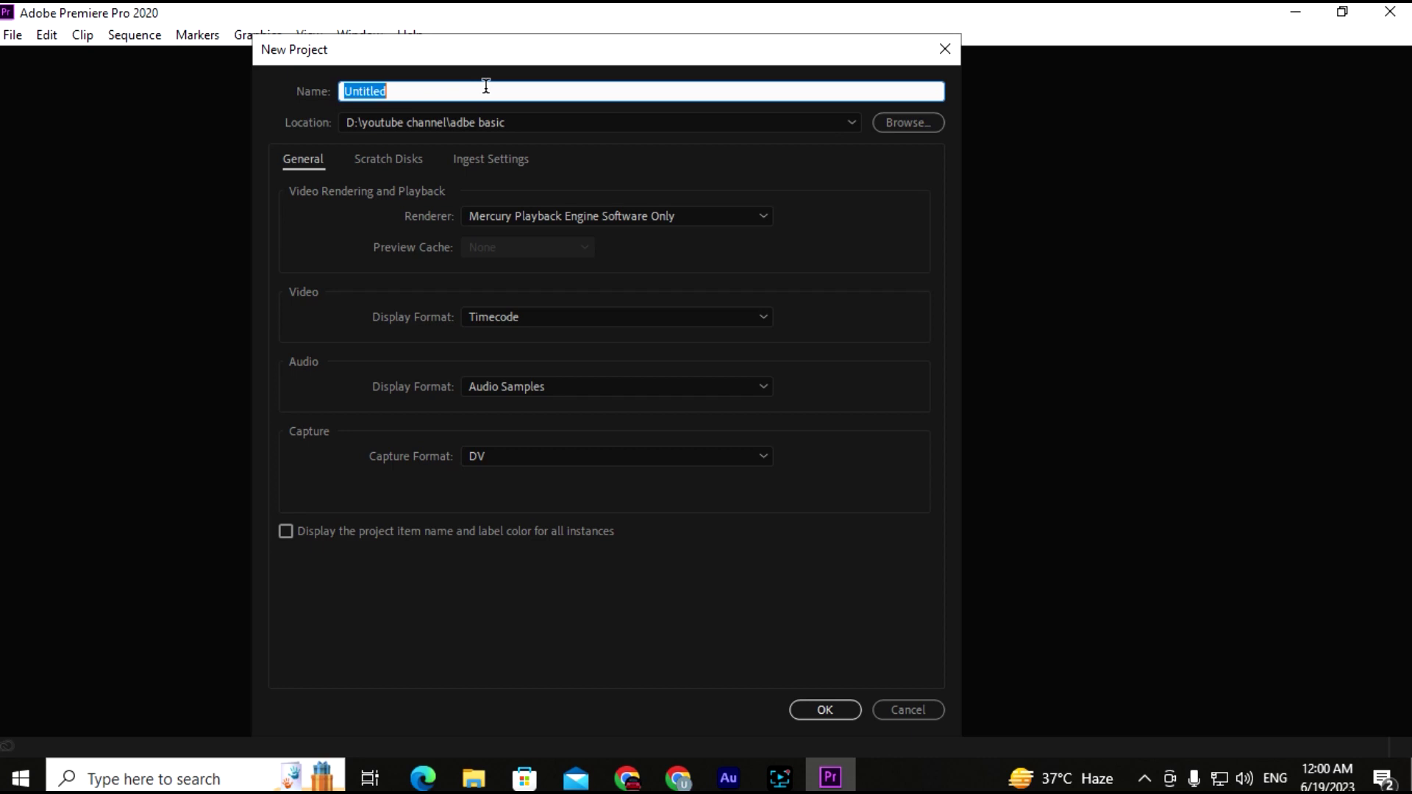
{"action": "type", "text": "PRemiere"}
{"action": "type", "text": " pro basic"}
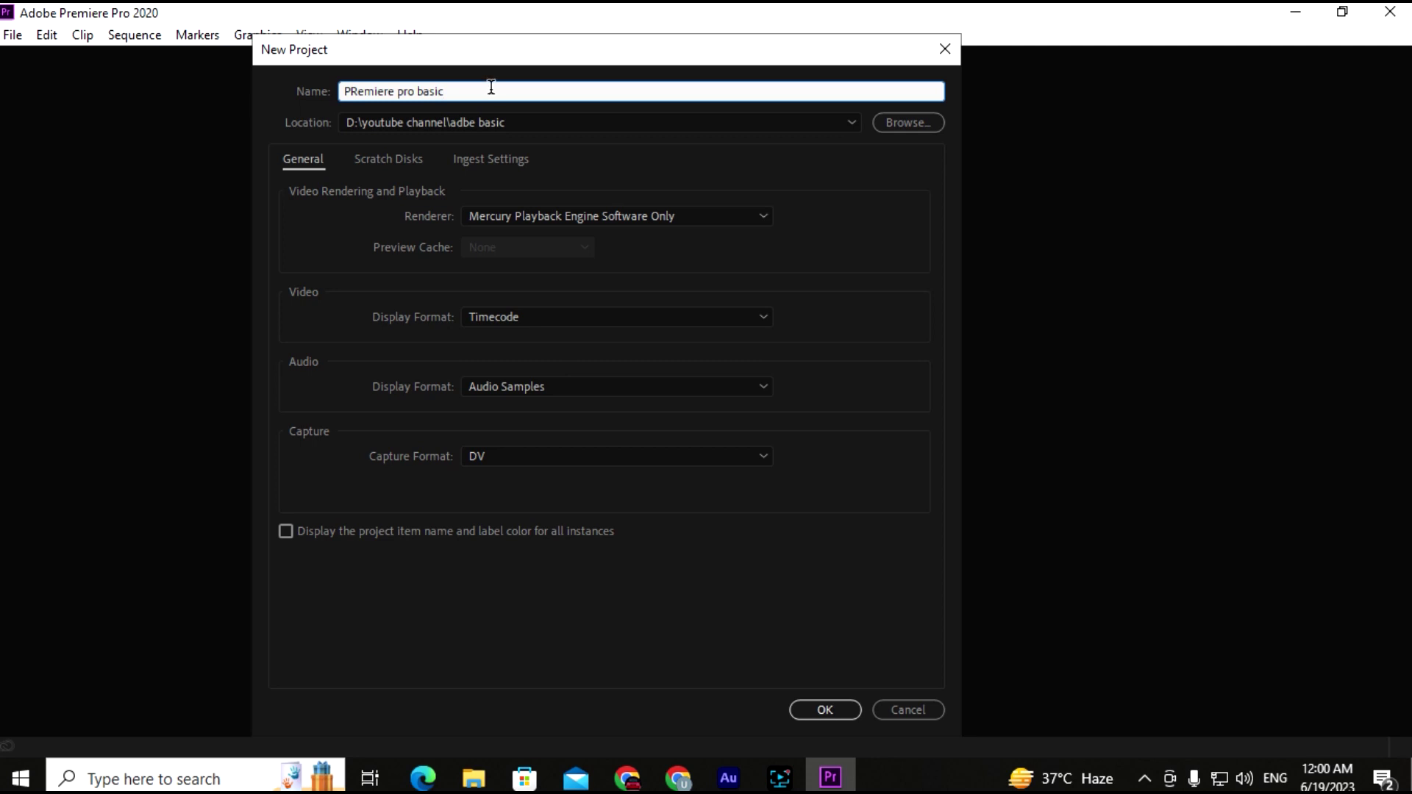
{"action": "left_click", "coordinate": [355, 91]}
{"action": "key", "text": "BackSpace"}
{"action": "type", "text": "r"}
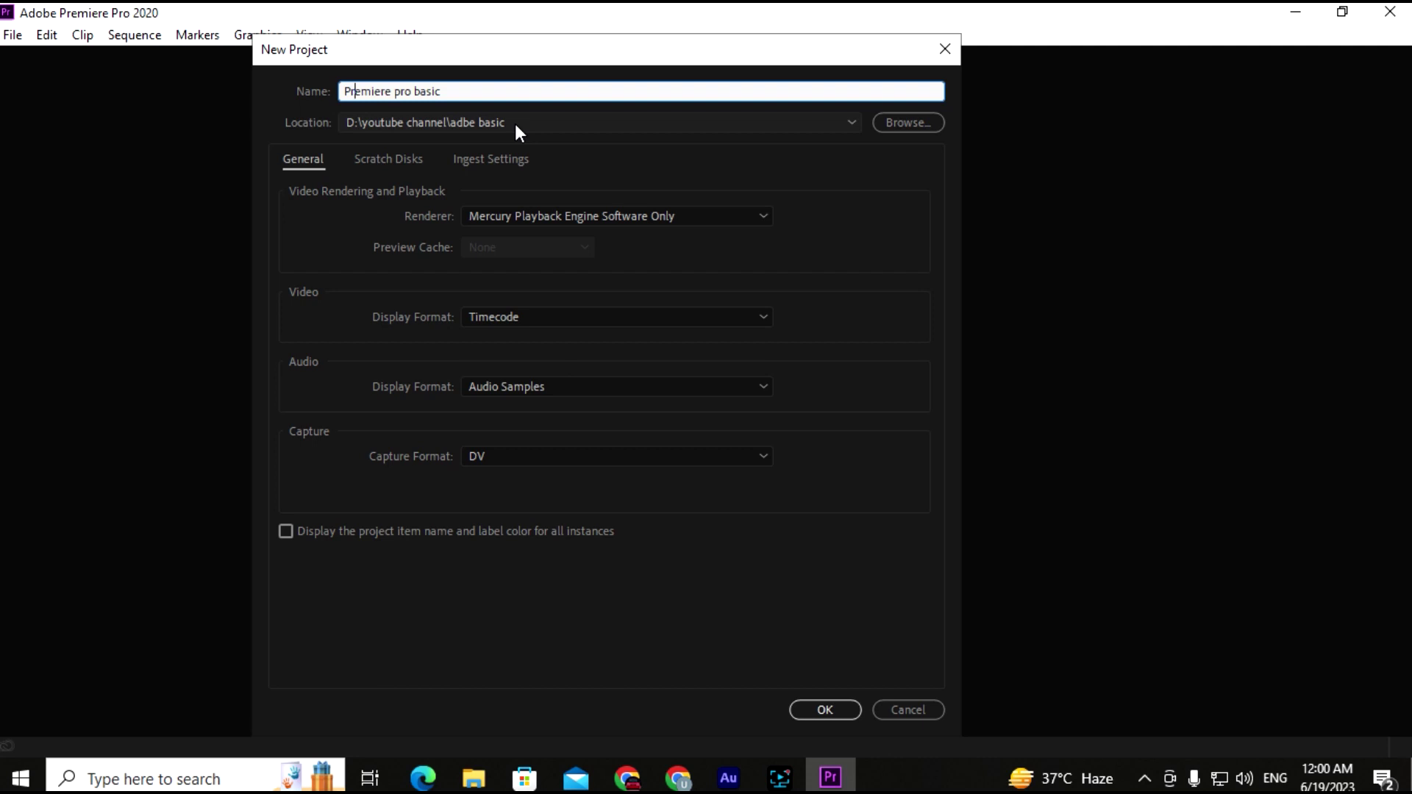
Check the save location, keeping it at D:\youtube channel\adbe basic.
{"action": "left_click", "coordinate": [515, 124]}
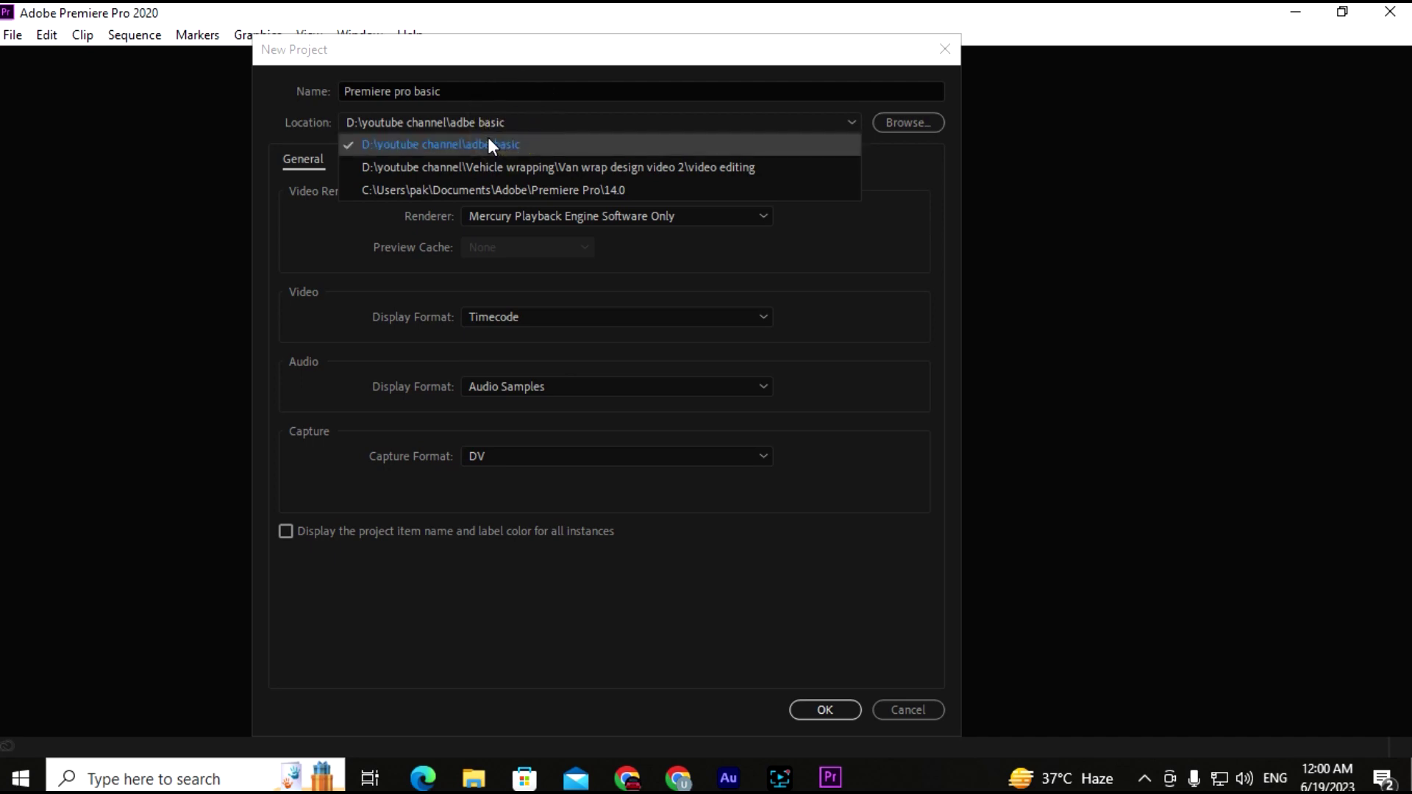
{"action": "left_click", "coordinate": [890, 123]}
{"action": "left_click", "coordinate": [362, 500]}
{"action": "double_click", "coordinate": [514, 577]}
{"action": "key", "text": "Escape"}
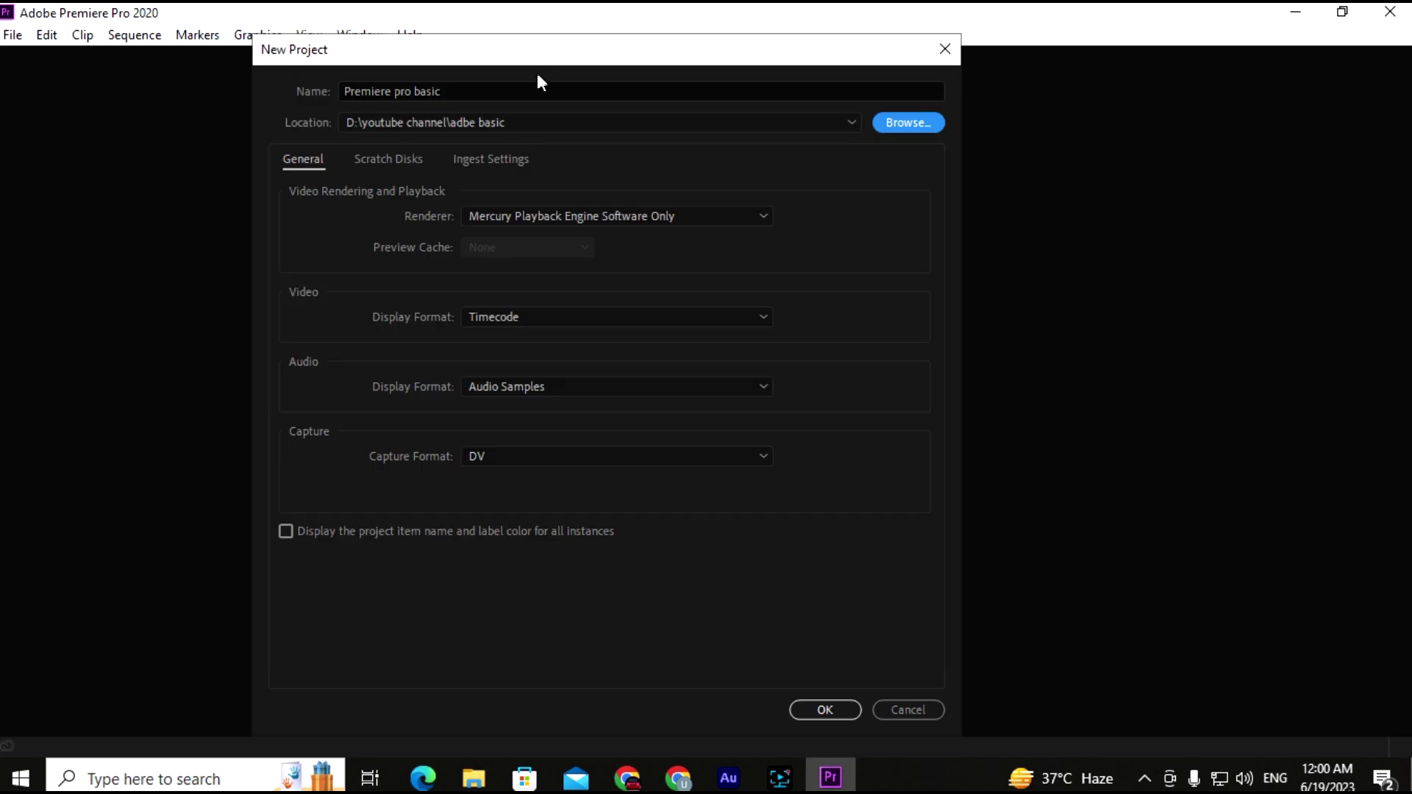
{"action": "left_click_drag", "start_coordinate": [540, 53], "coordinate": [542, 40]}
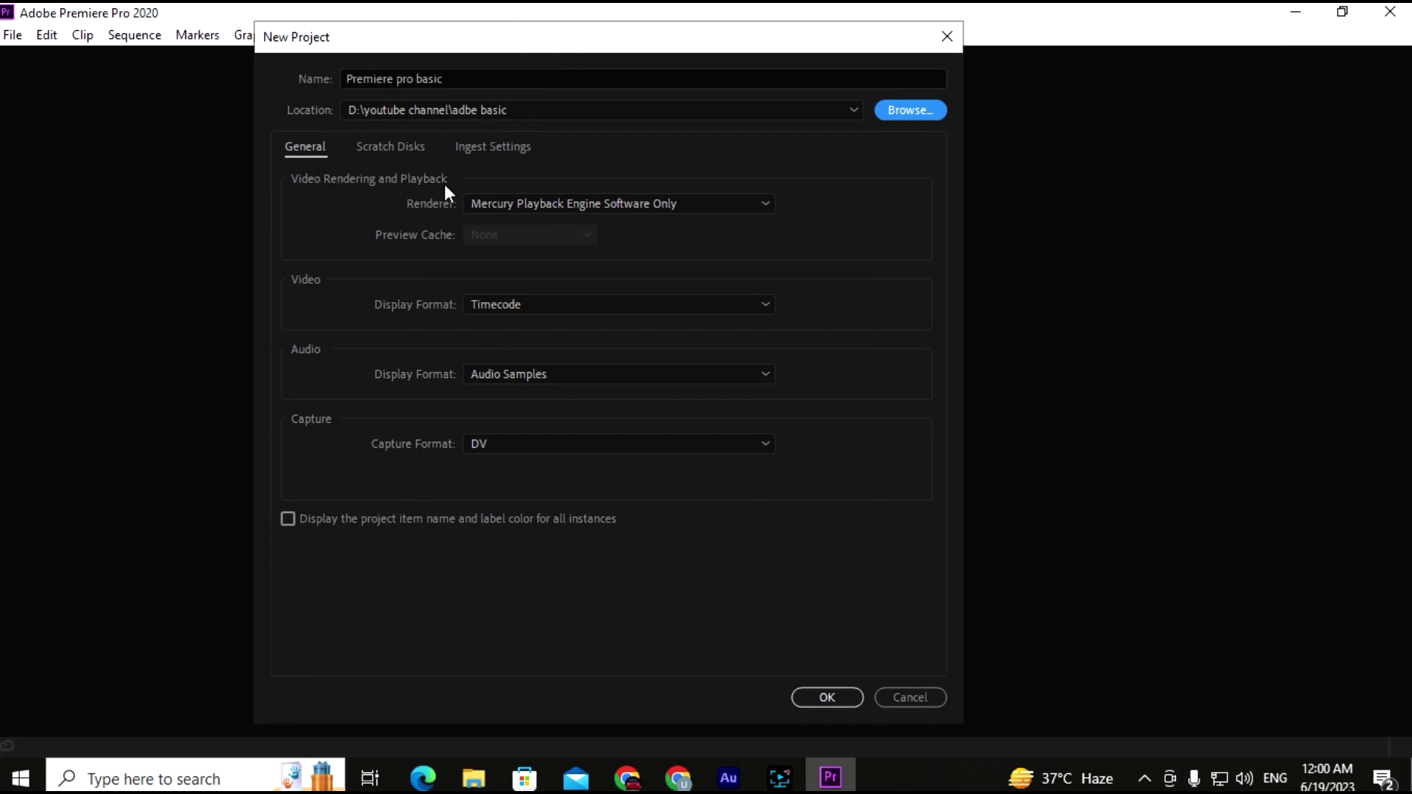
{"action": "left_click", "coordinate": [520, 208]}
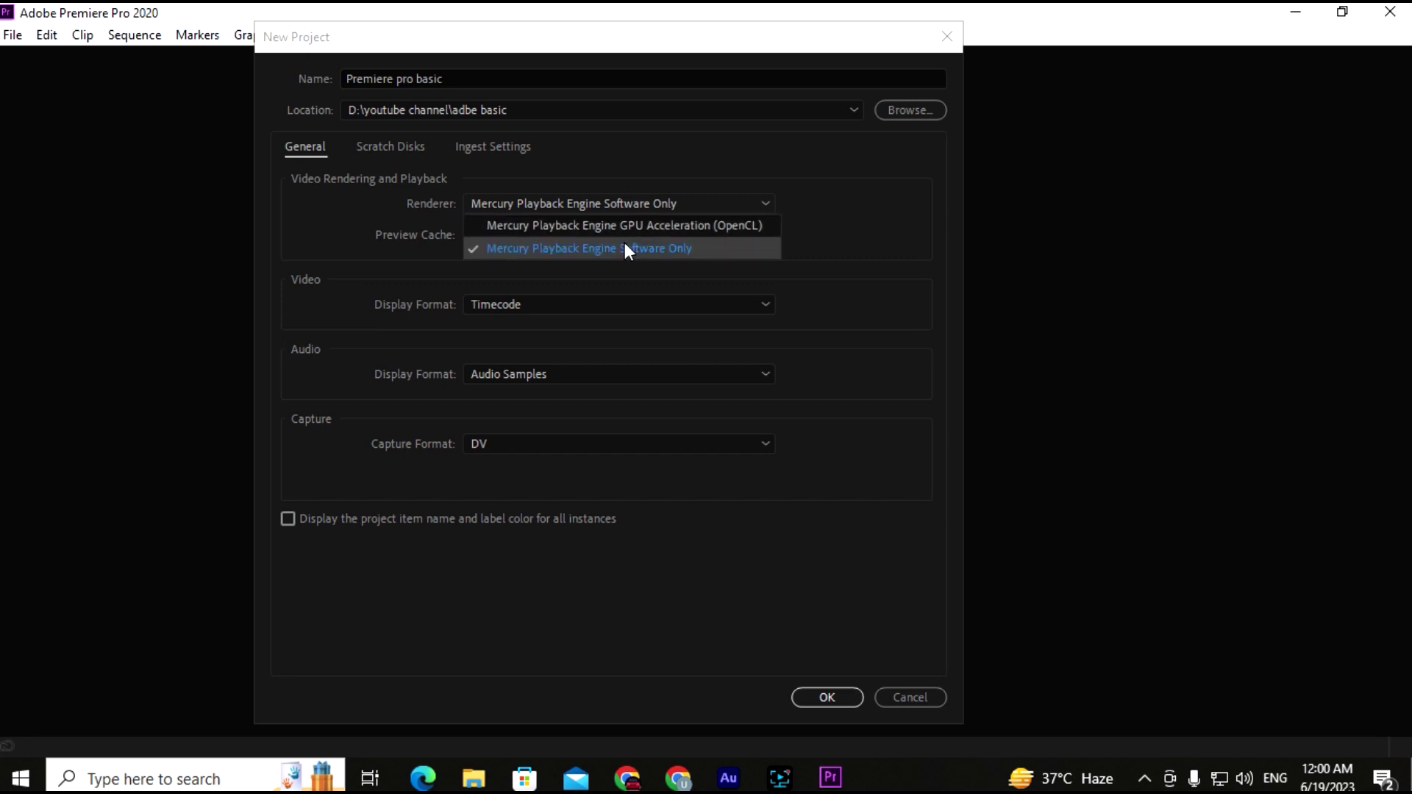
{"action": "left_click", "coordinate": [637, 225]}
{"action": "left_click", "coordinate": [641, 204]}
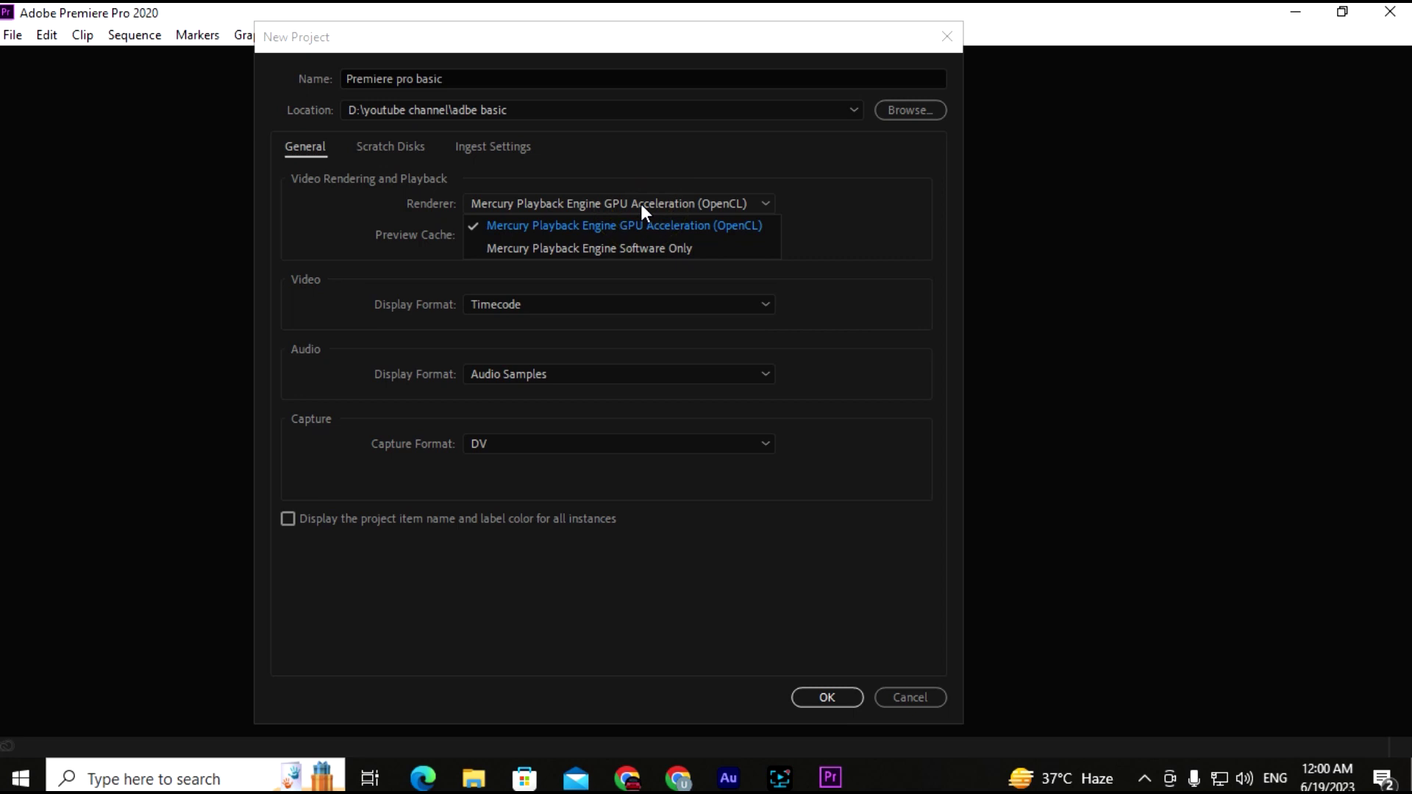
{"action": "left_click", "coordinate": [623, 246]}
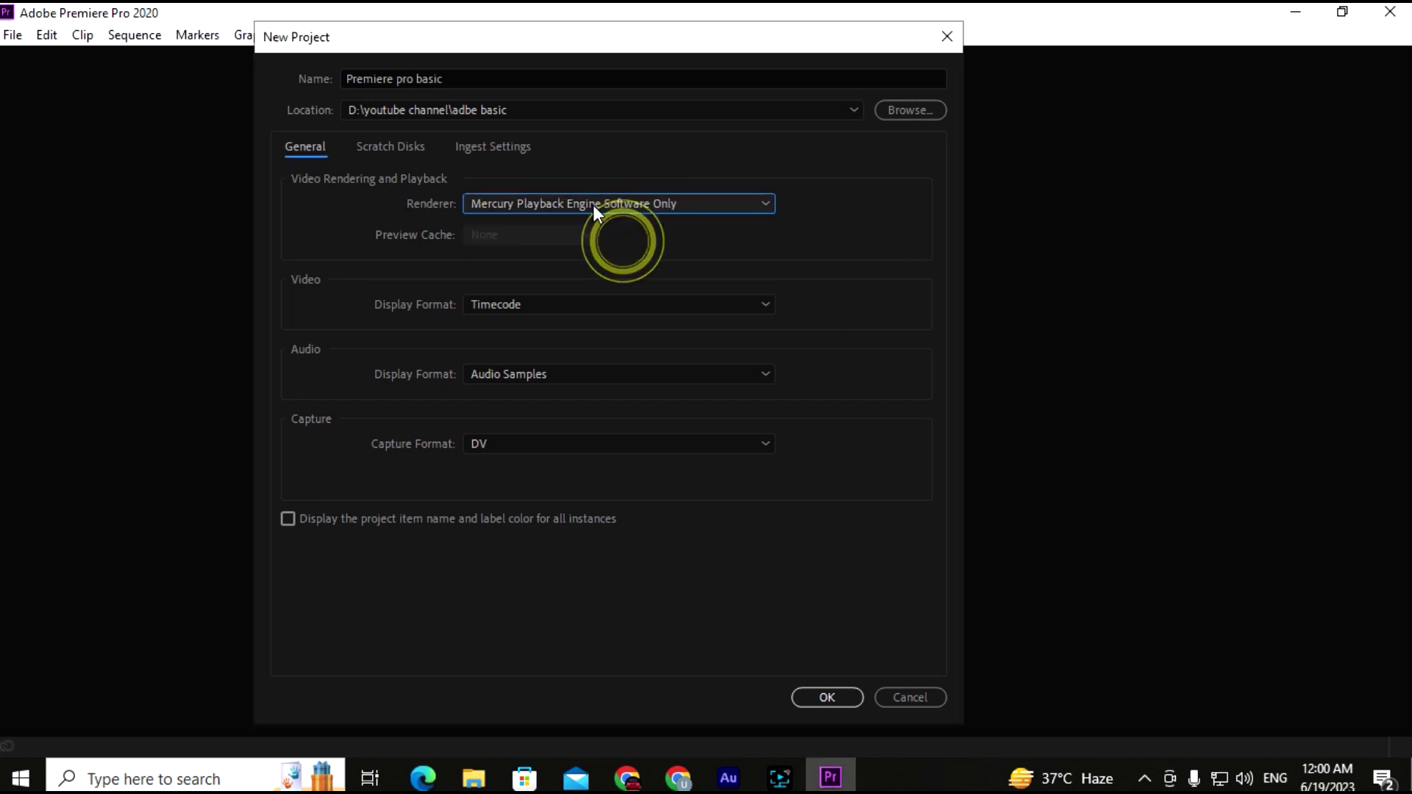
{"action": "left_click", "coordinate": [596, 209]}
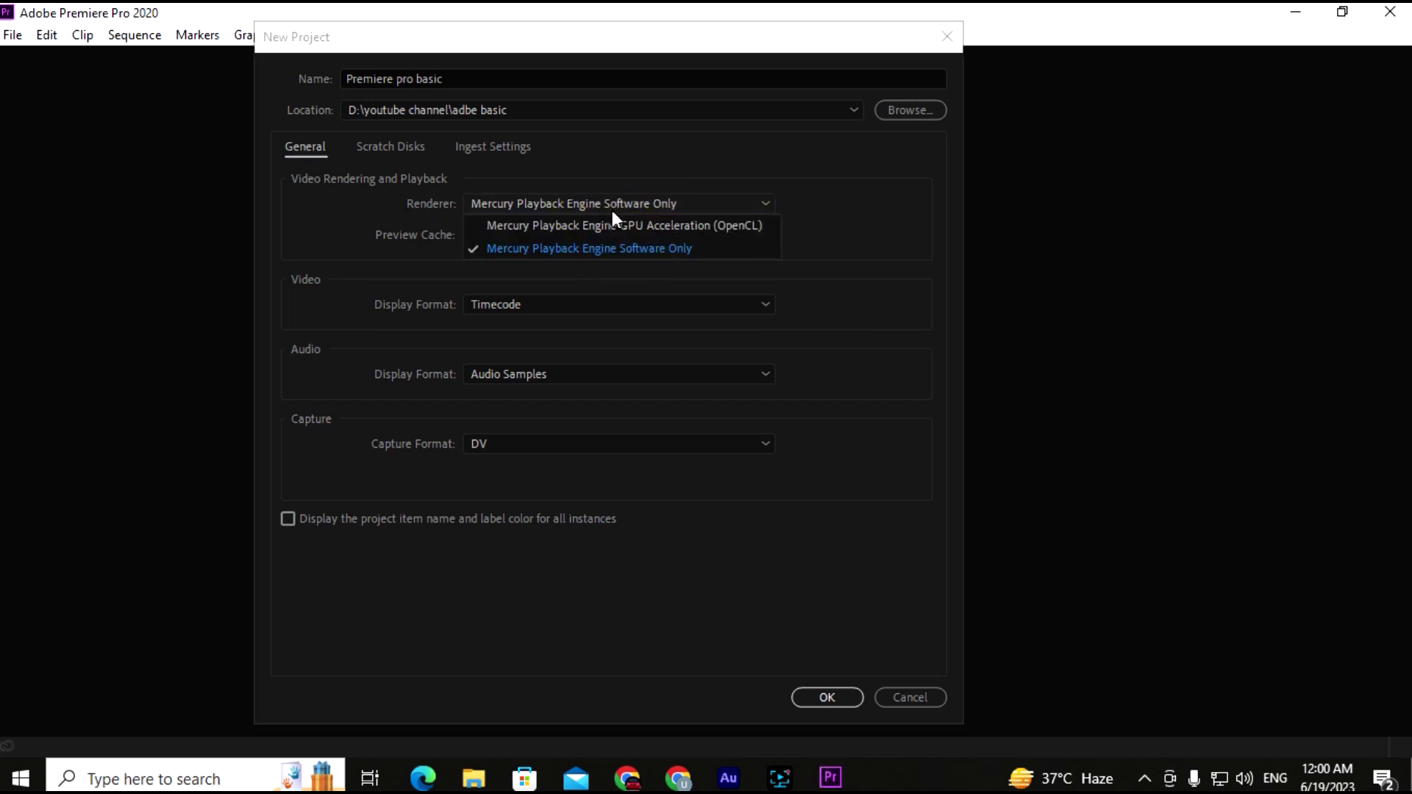
{"action": "left_click", "coordinate": [817, 205]}
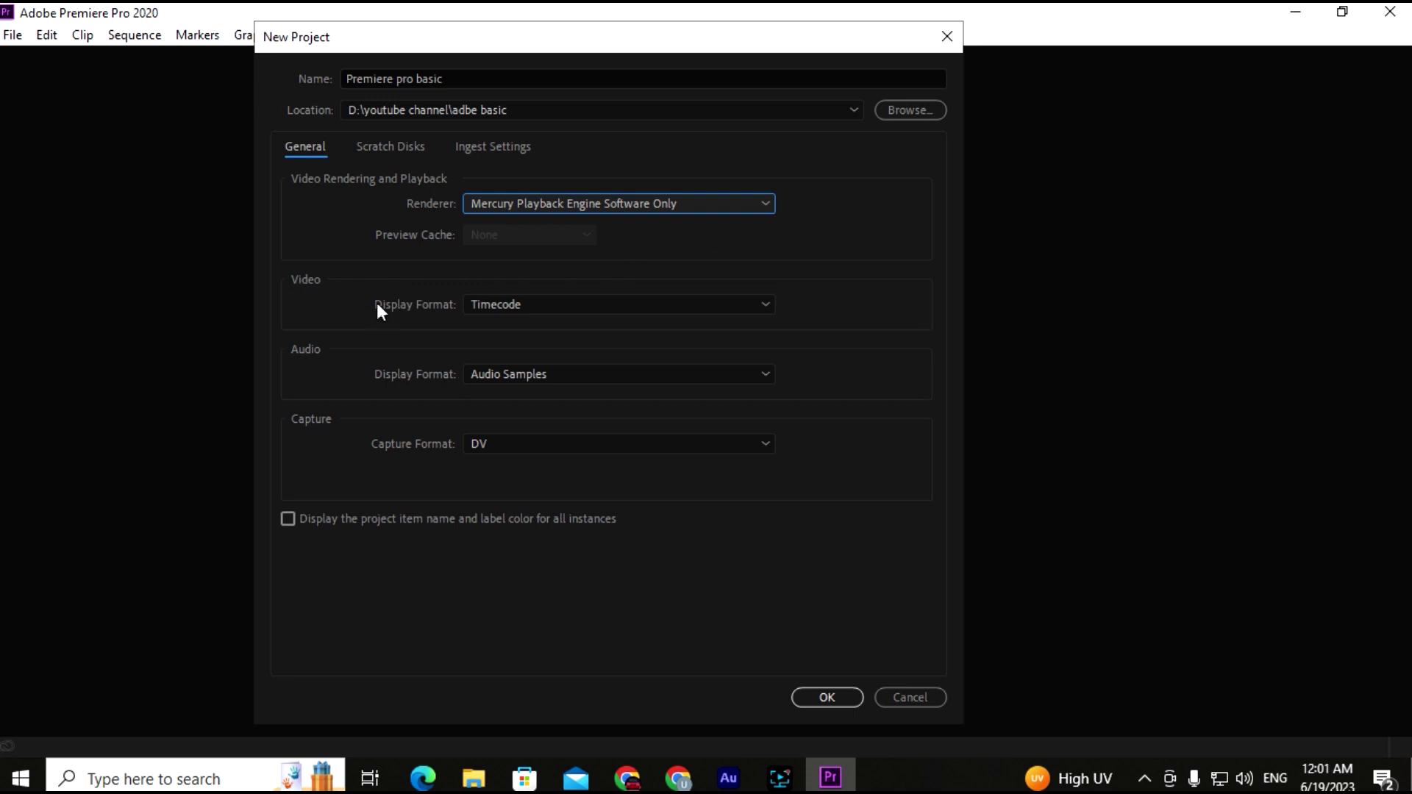
{"action": "left_click", "coordinate": [480, 309]}
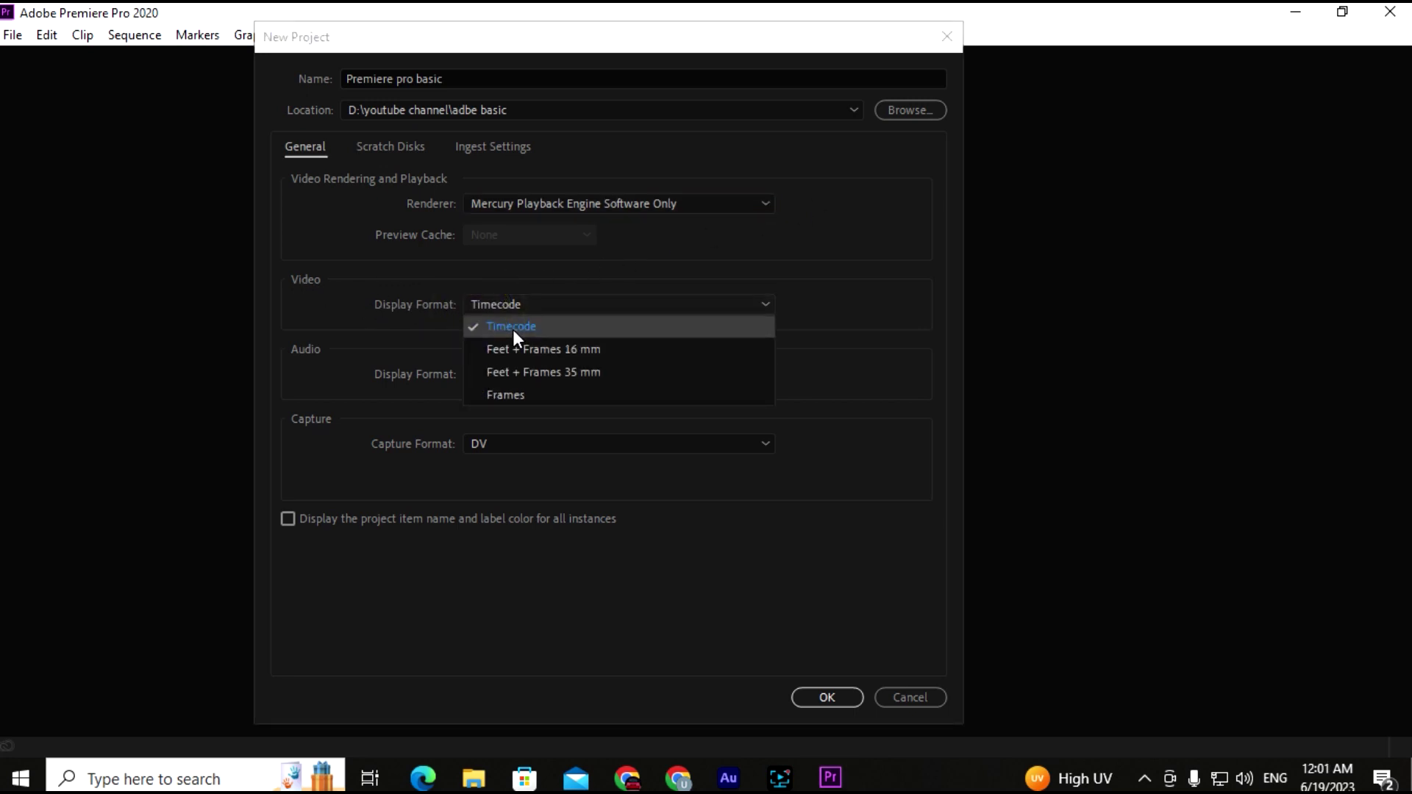
{"action": "left_click", "coordinate": [513, 331]}
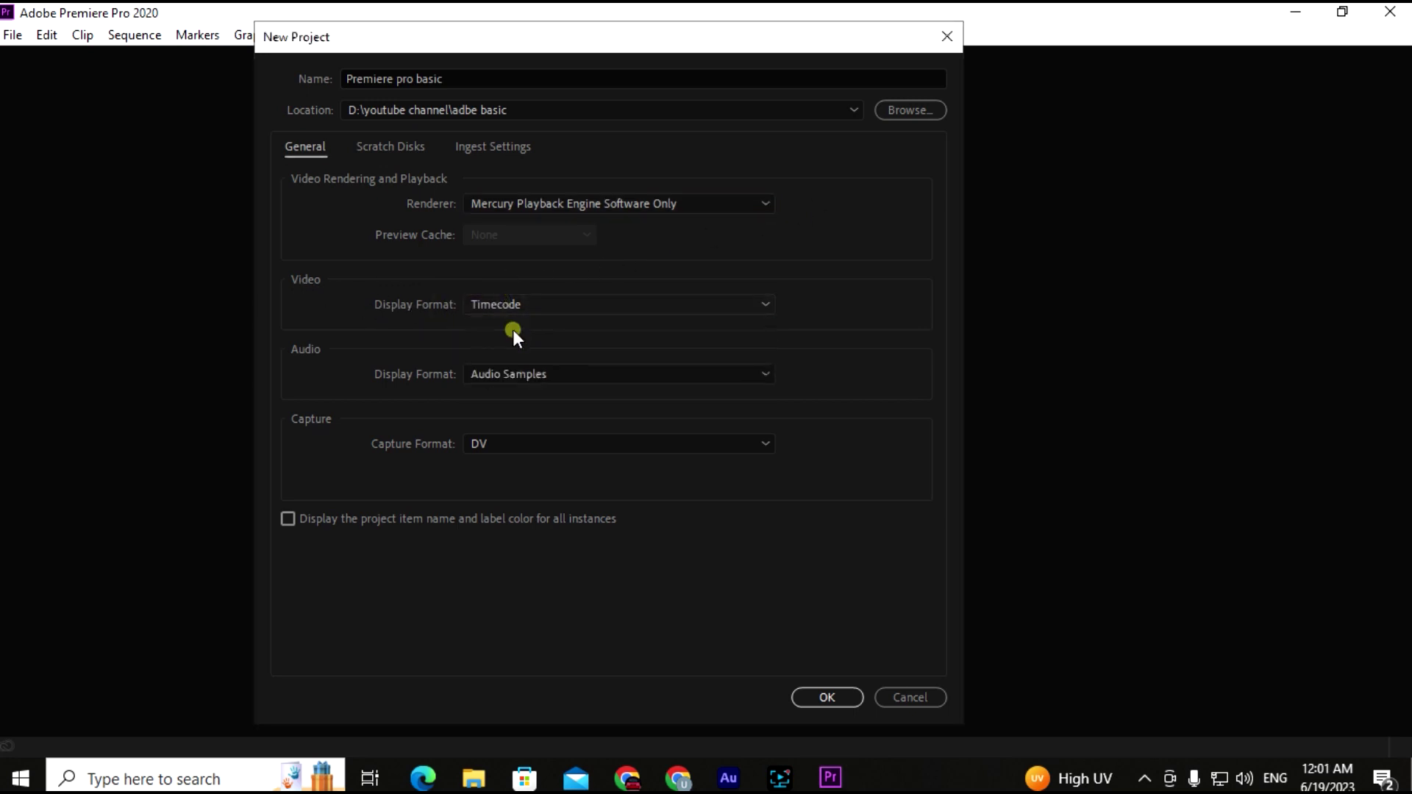
{"action": "left_click", "coordinate": [488, 372]}
{"action": "left_click", "coordinate": [513, 397]}
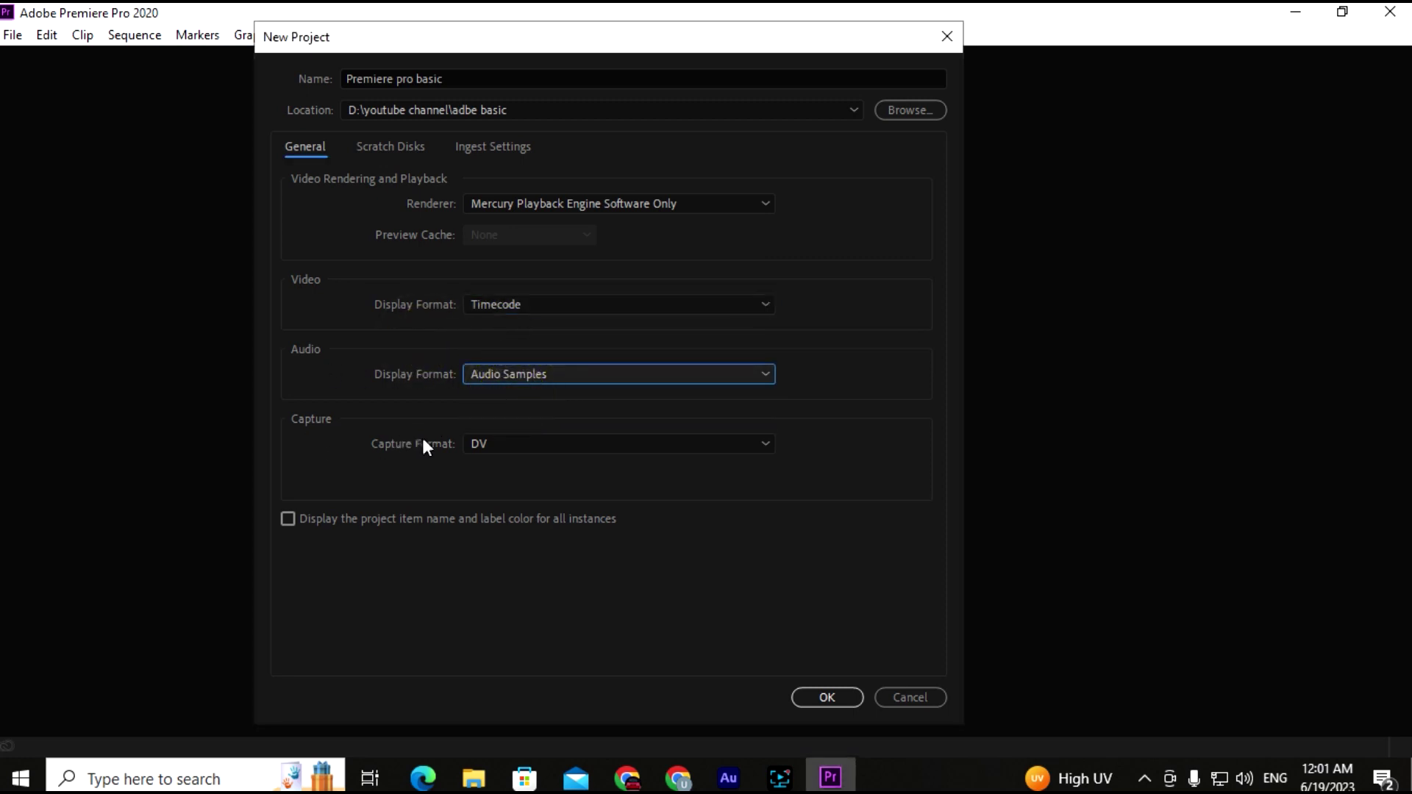
{"action": "left_click", "coordinate": [477, 444]}
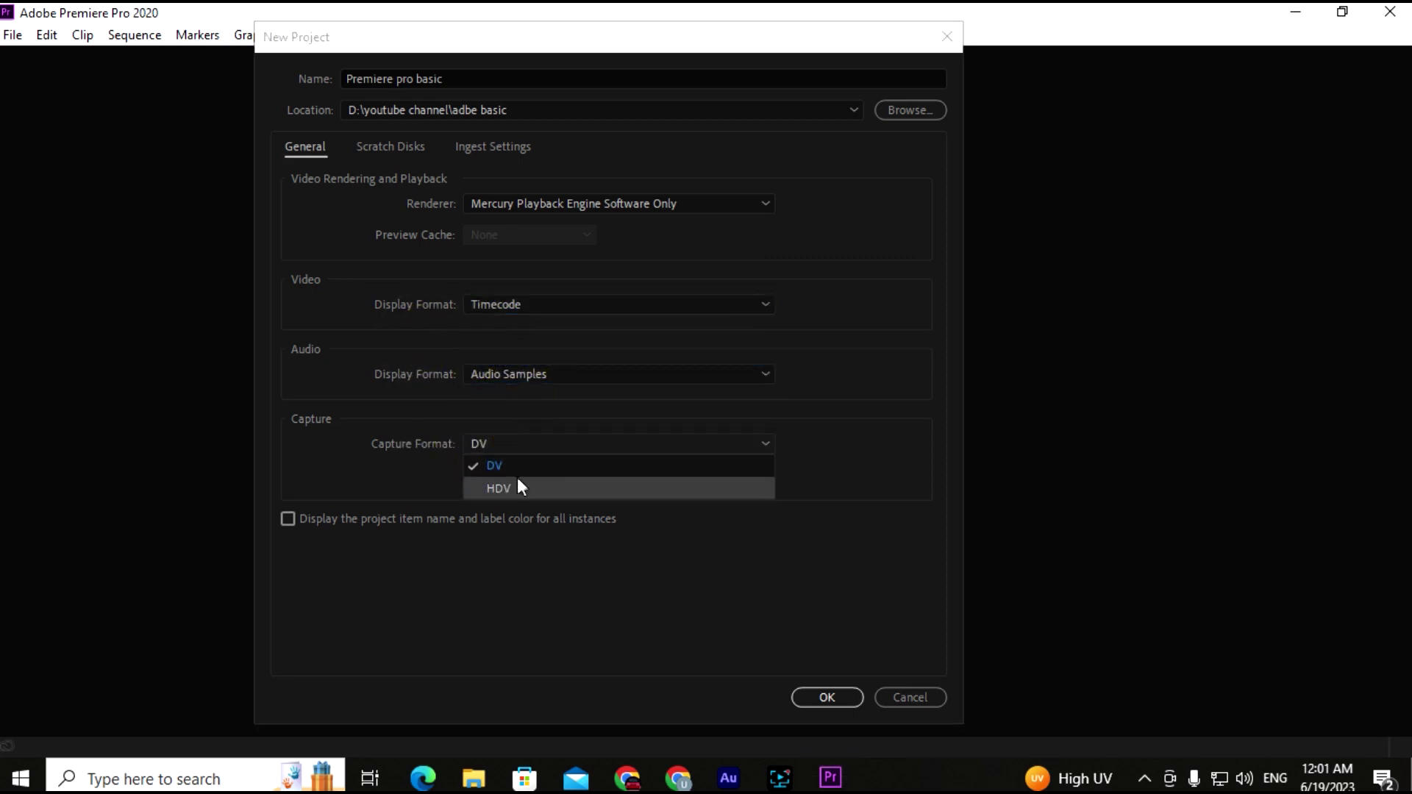
{"action": "left_click", "coordinate": [527, 426]}
{"action": "left_click", "coordinate": [395, 150]}
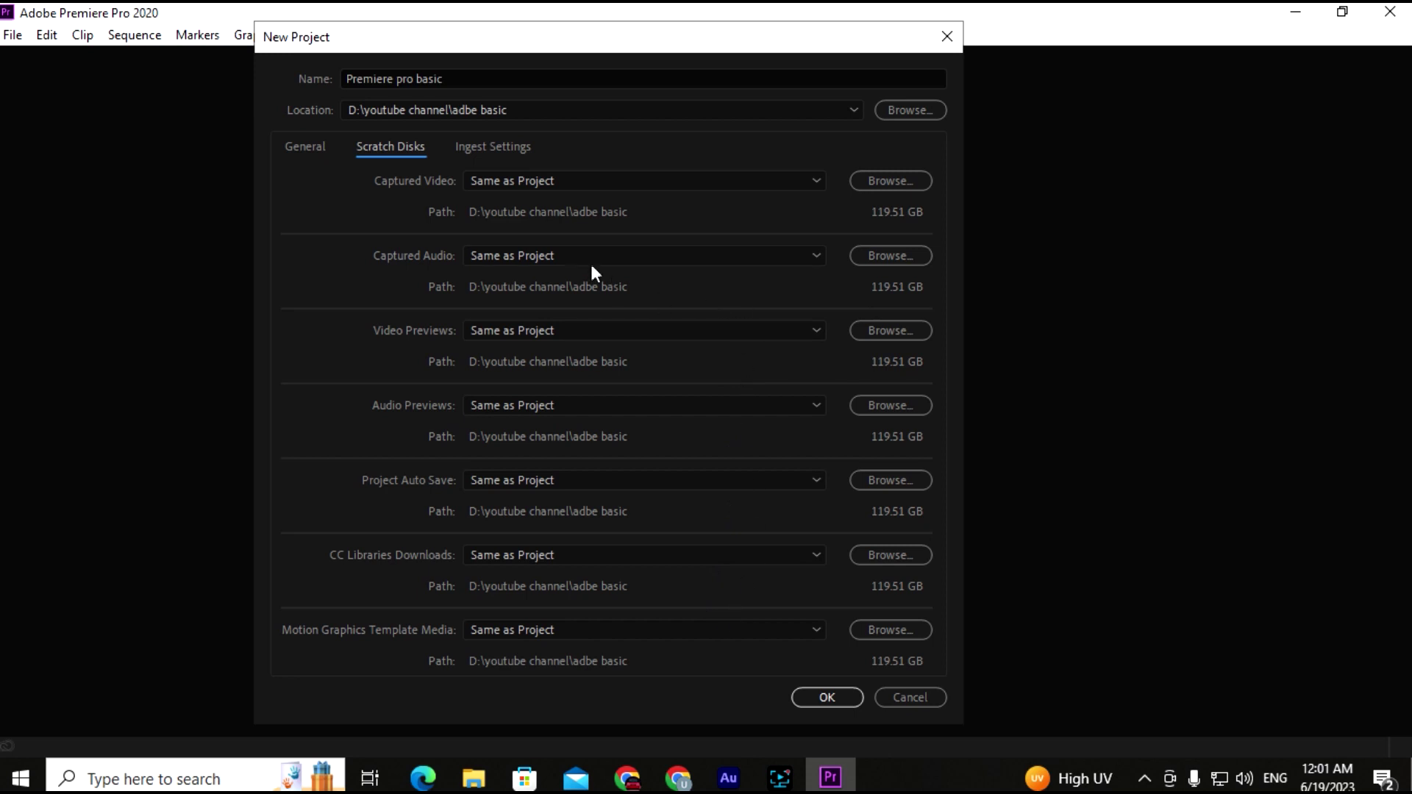
{"action": "left_click", "coordinate": [499, 147]}
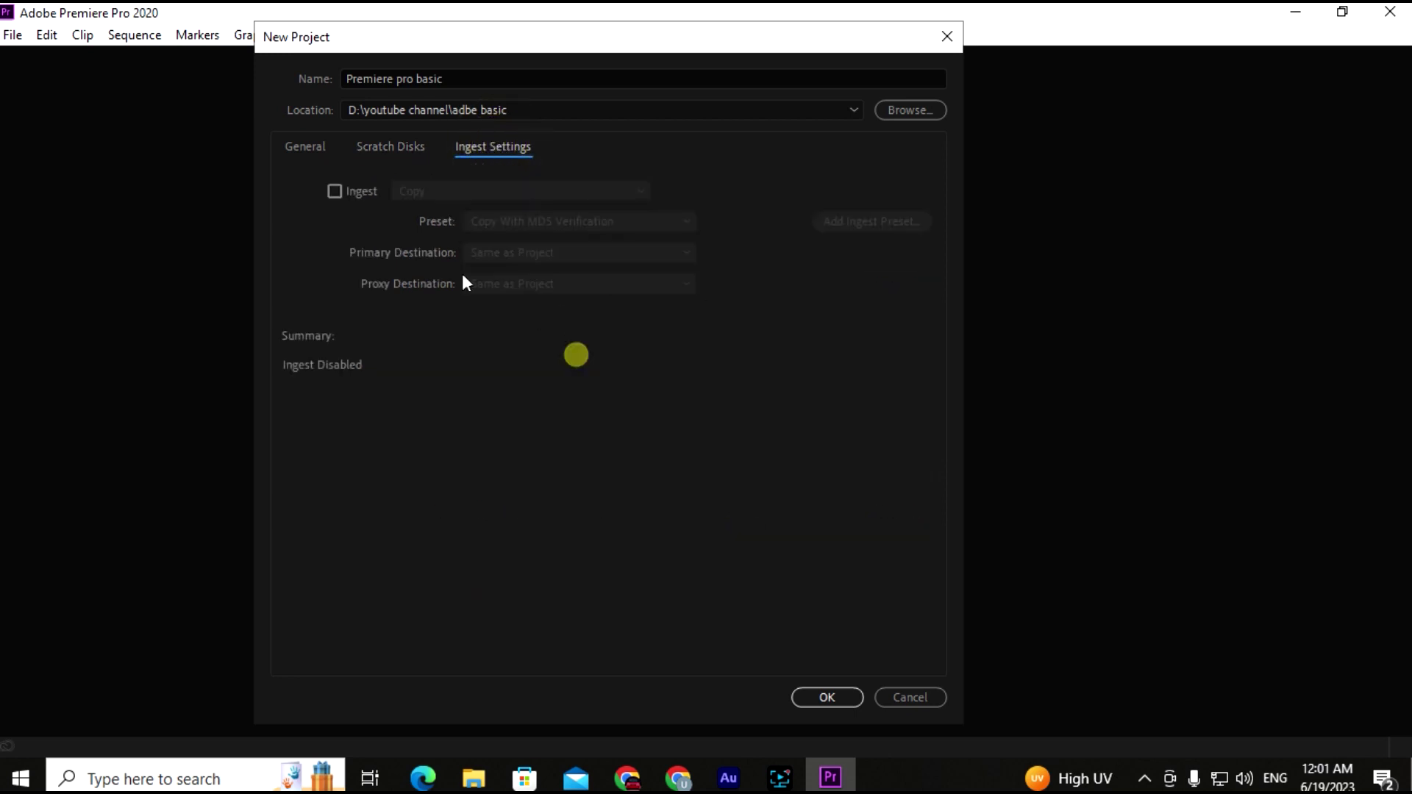
{"action": "left_click", "coordinate": [310, 147]}
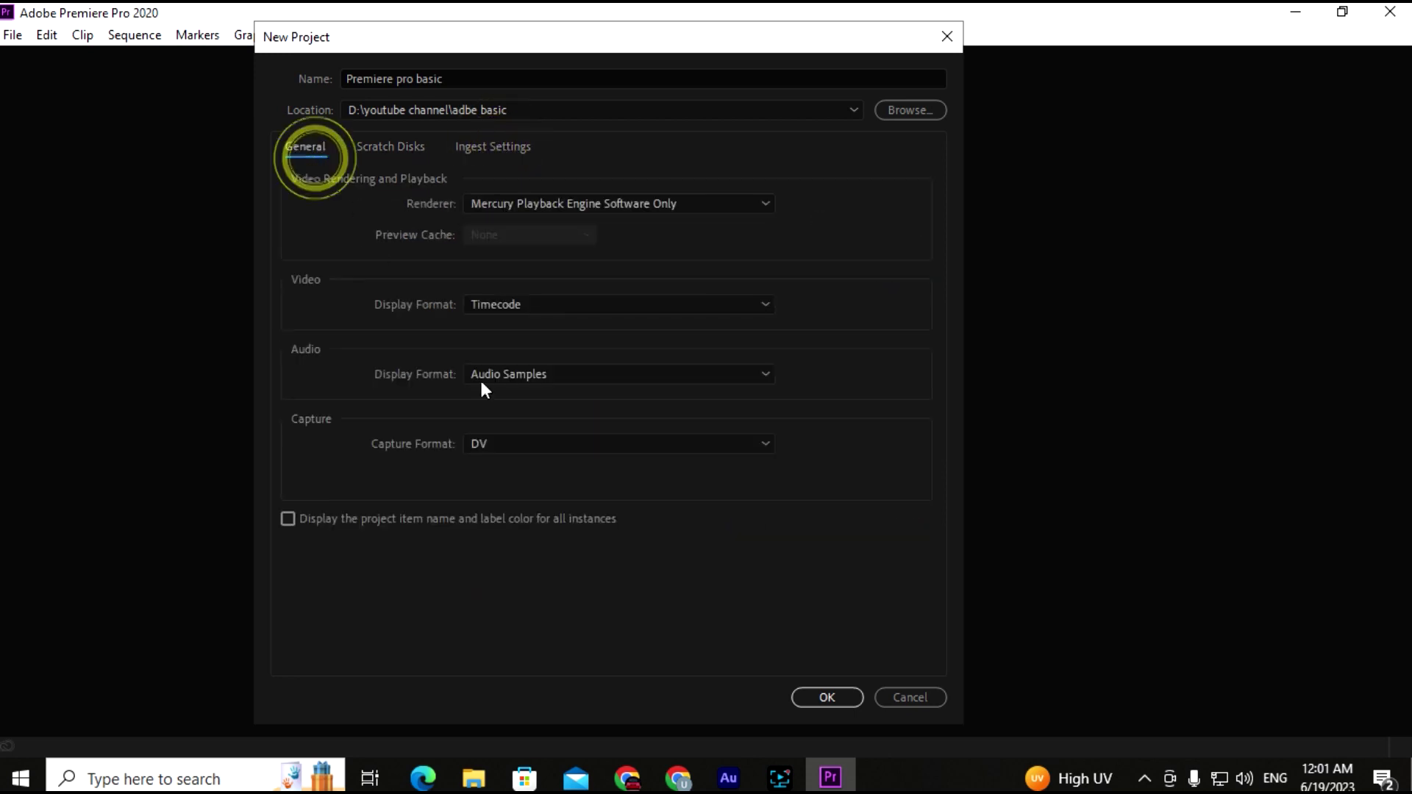
{"action": "left_click", "coordinate": [844, 704]}
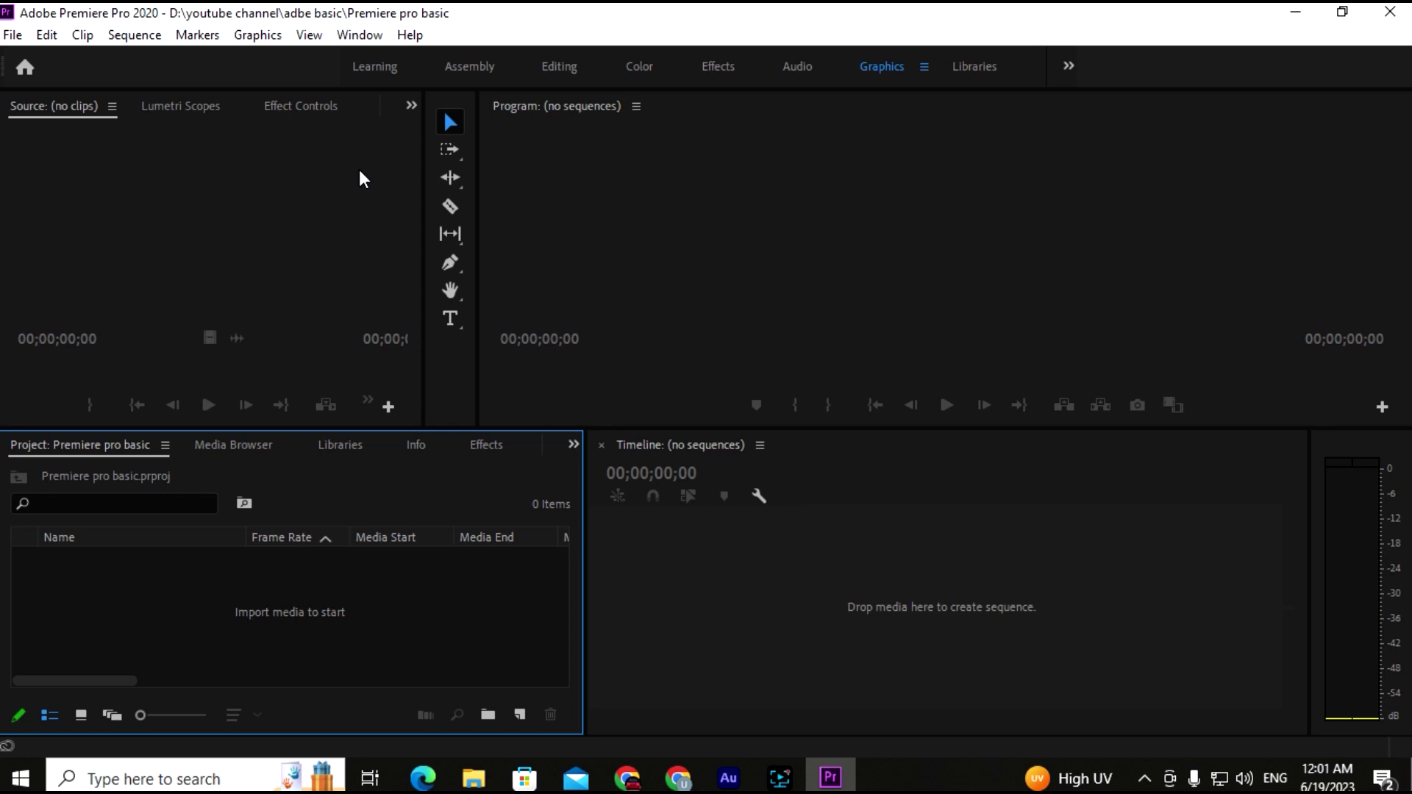
Activate the Source, Program, Project and Timeline panels of the empty project.
{"action": "left_click", "coordinate": [349, 166]}
{"action": "left_click", "coordinate": [590, 188]}
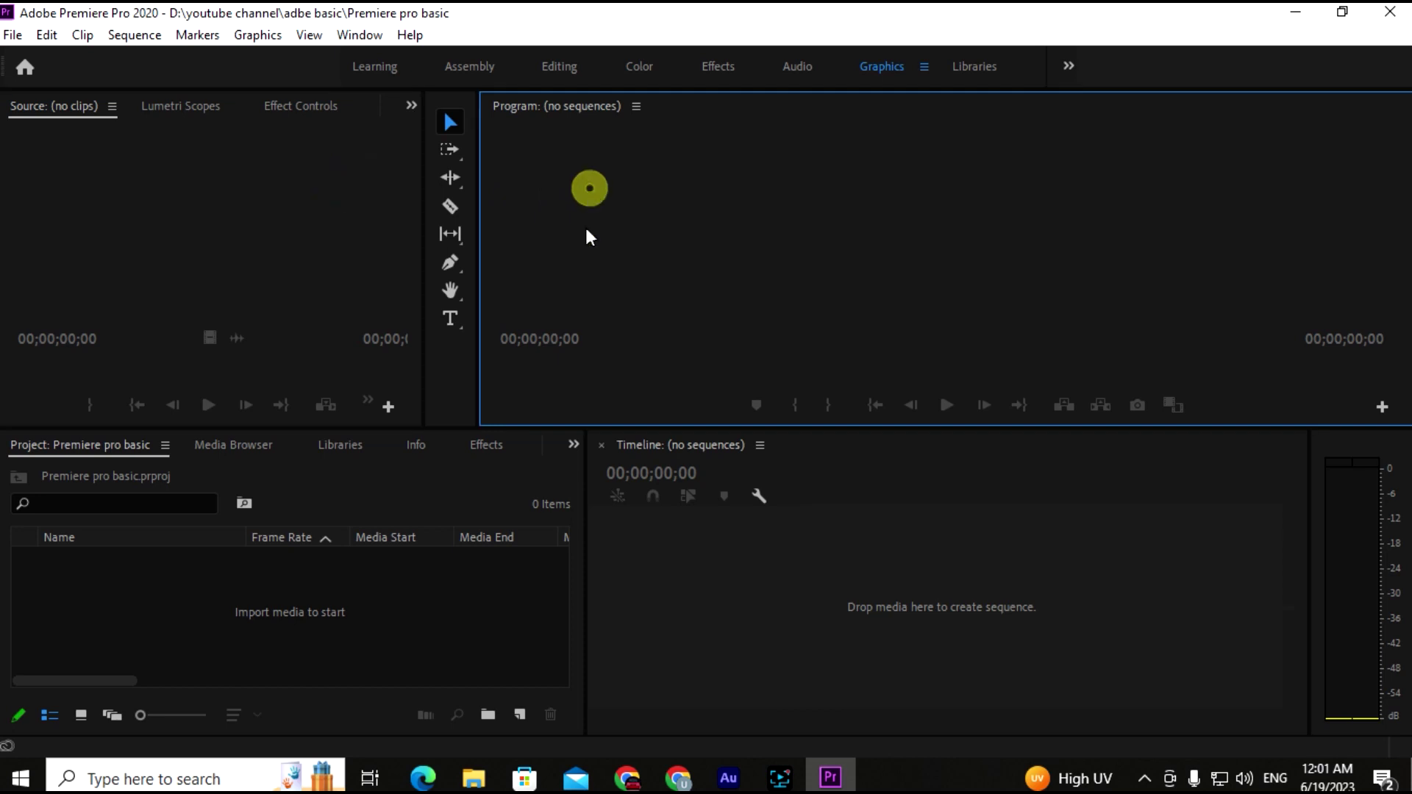
{"action": "left_click", "coordinate": [535, 559]}
{"action": "left_click", "coordinate": [677, 564]}
{"action": "left_click", "coordinate": [265, 305]}
{"action": "left_click", "coordinate": [748, 608]}
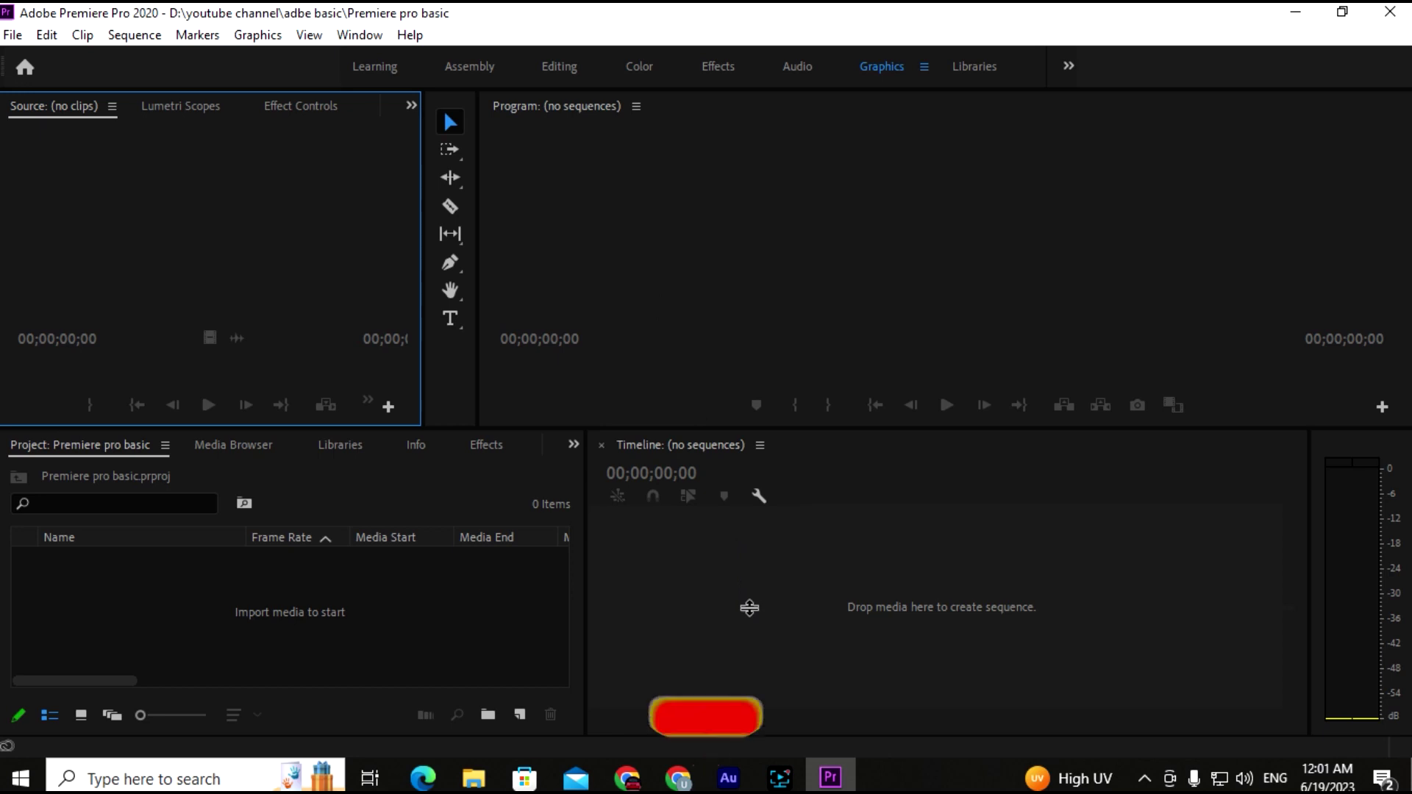